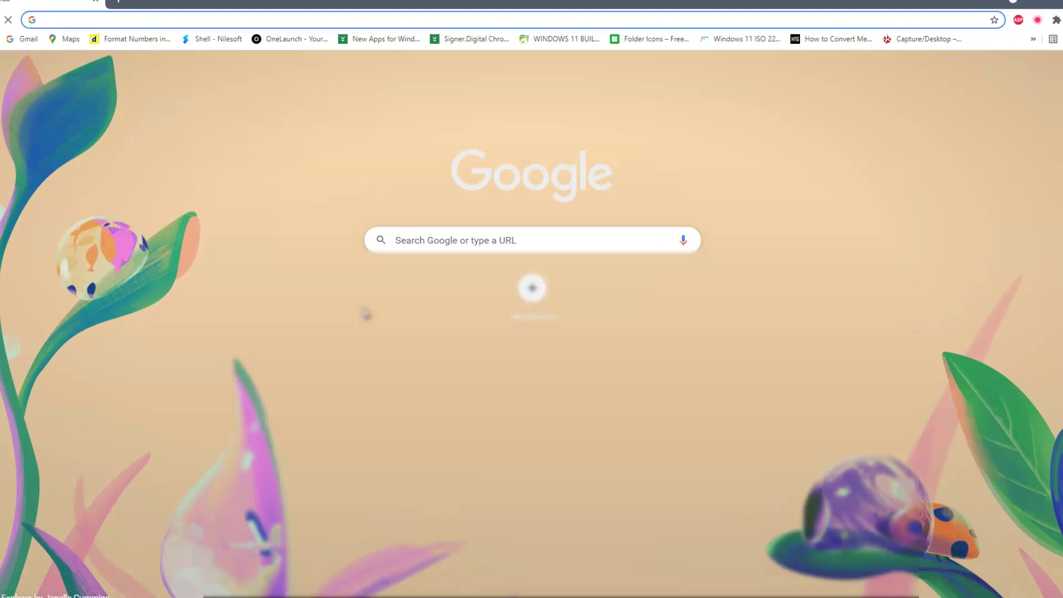
- Go to the microsoft/PowerToys GitHub repository and scroll to the README's Downloads & Release notes link
click(337, 323)
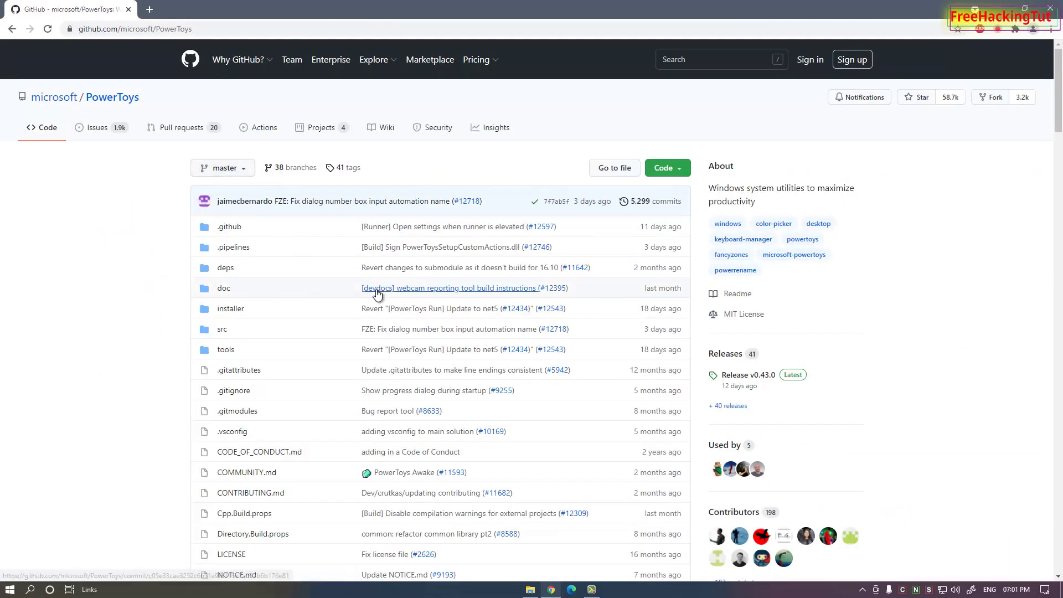
scroll(370, 290, down, 3)
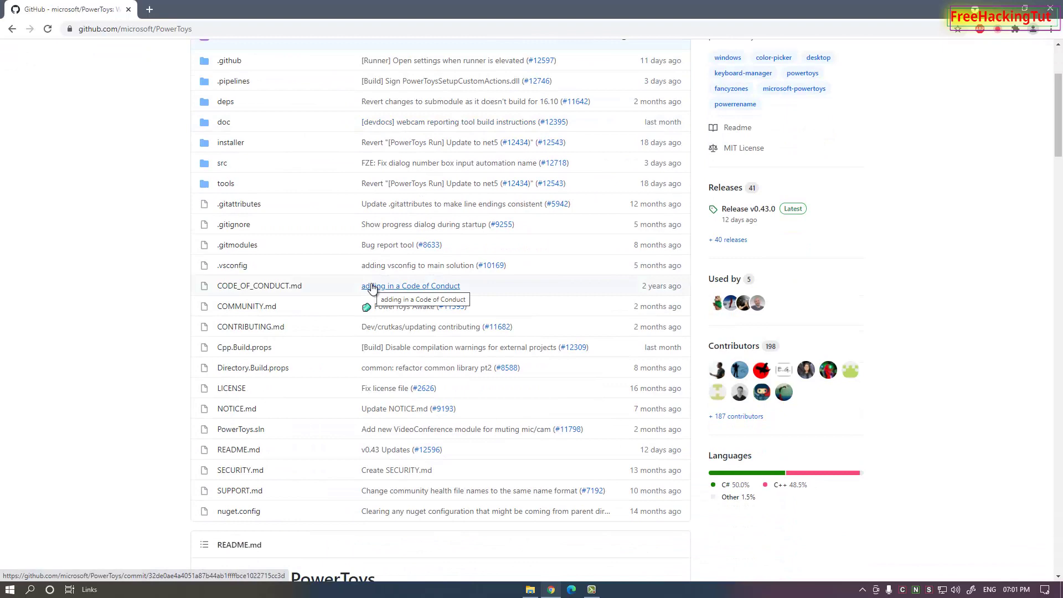
scroll(374, 277, up, 3)
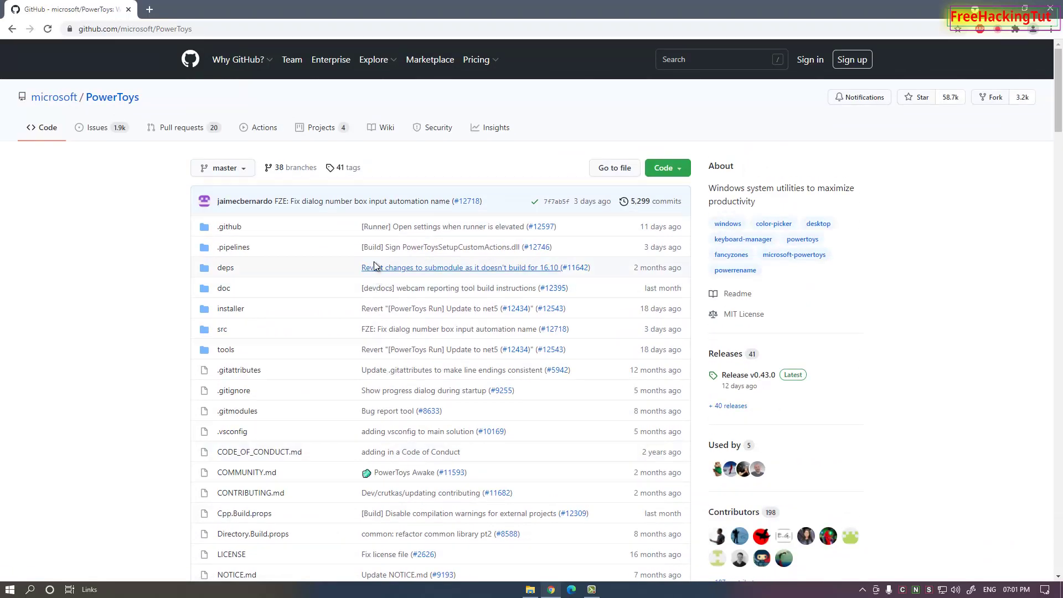
scroll(374, 261, down, 10)
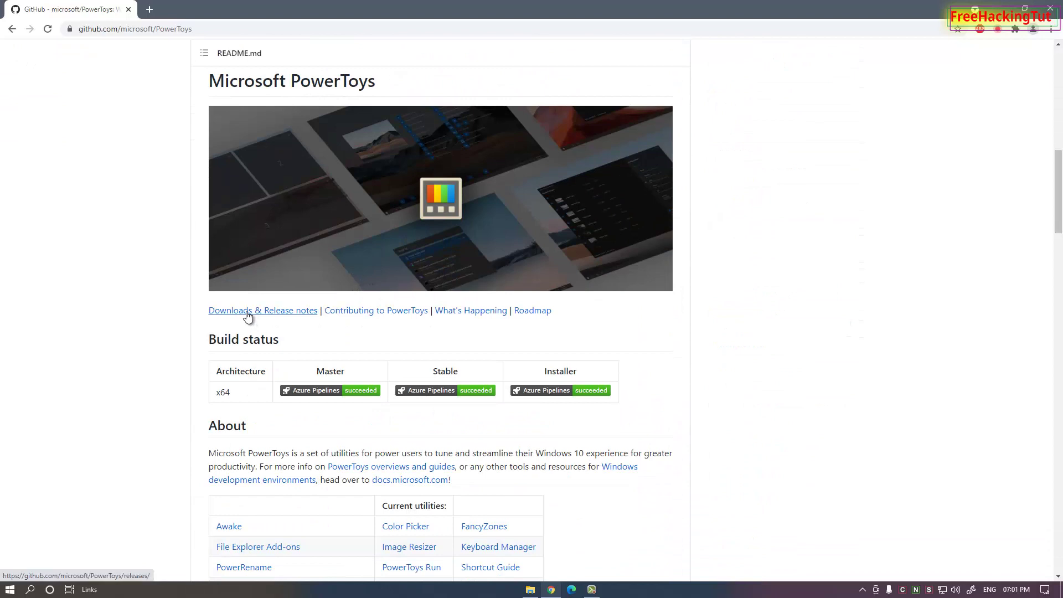
- Open the PowerToys v0.43.0 release and download PowerToysSetup-0.43.0-x64.exe
click(294, 315)
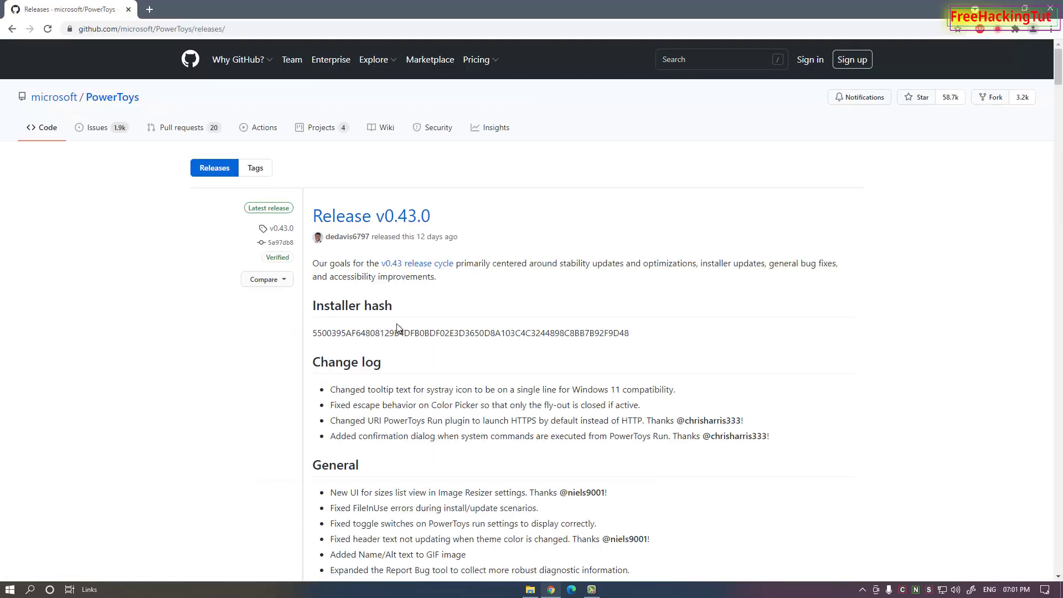
scroll(434, 317, down, 13)
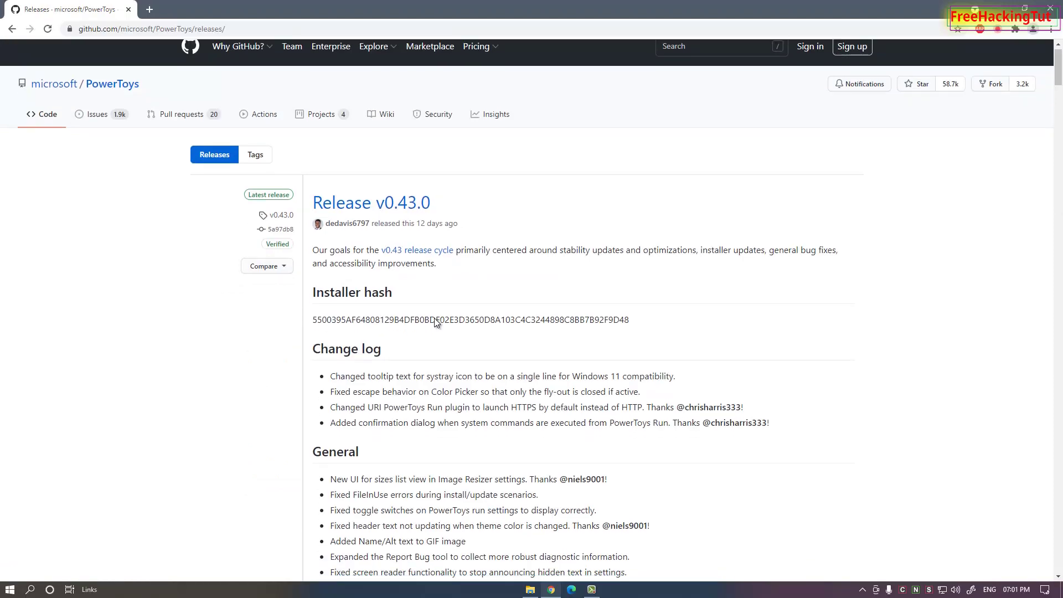
scroll(439, 319, down, 9)
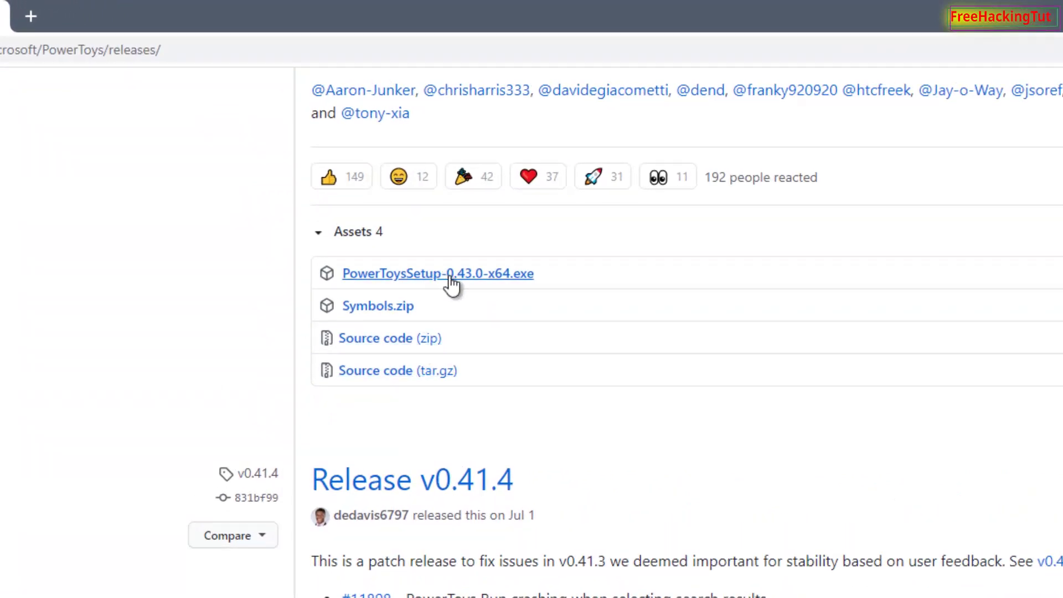
click(482, 285)
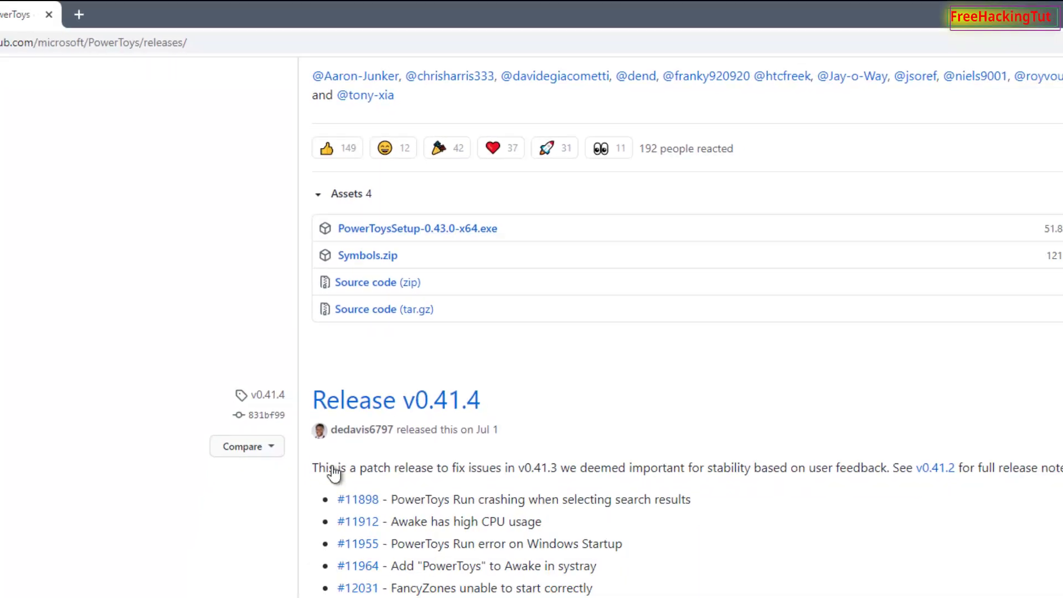
- Cancel the duplicate in-progress installer download and show the browser's downloads list
right_click(74, 566)
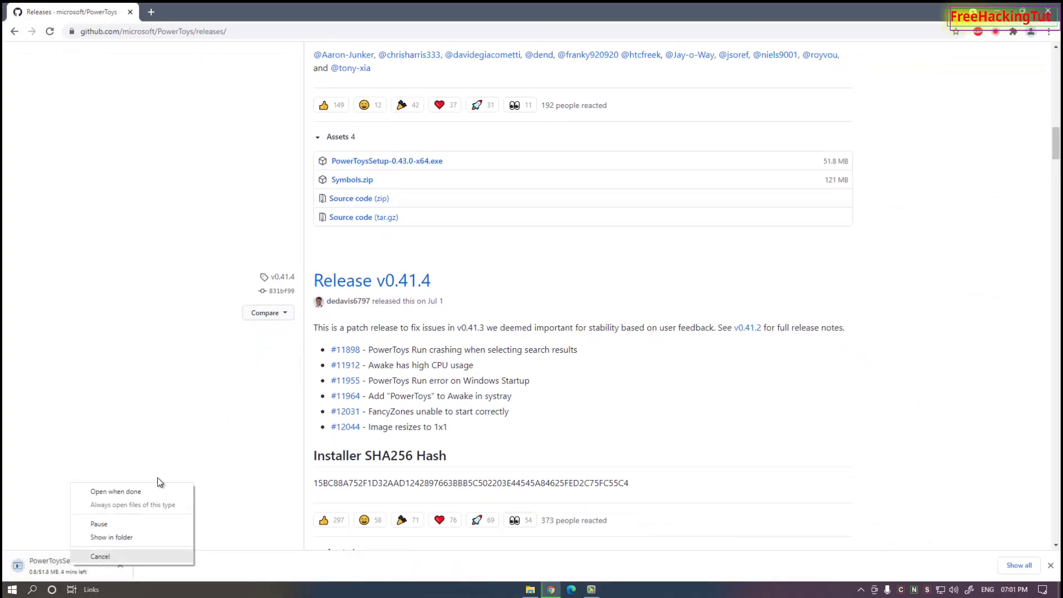
click(193, 391)
right_click(88, 564)
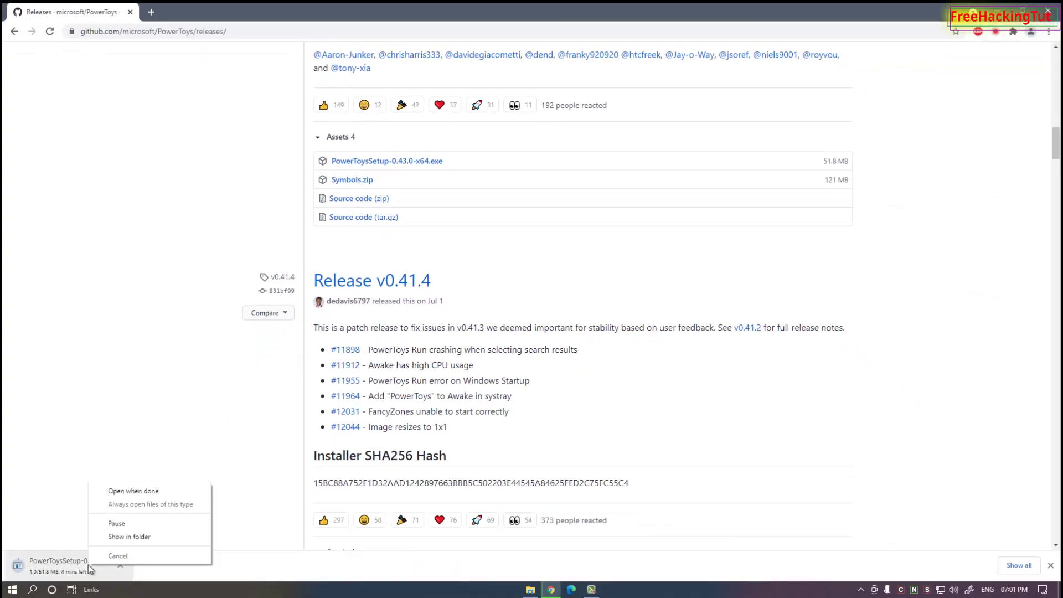
click(131, 557)
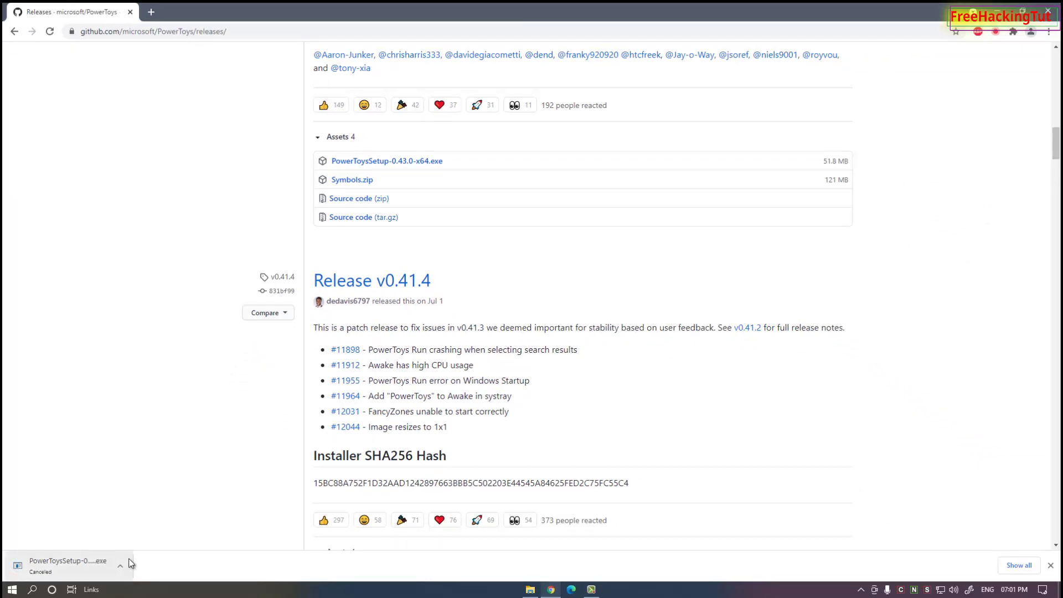
click(1049, 32)
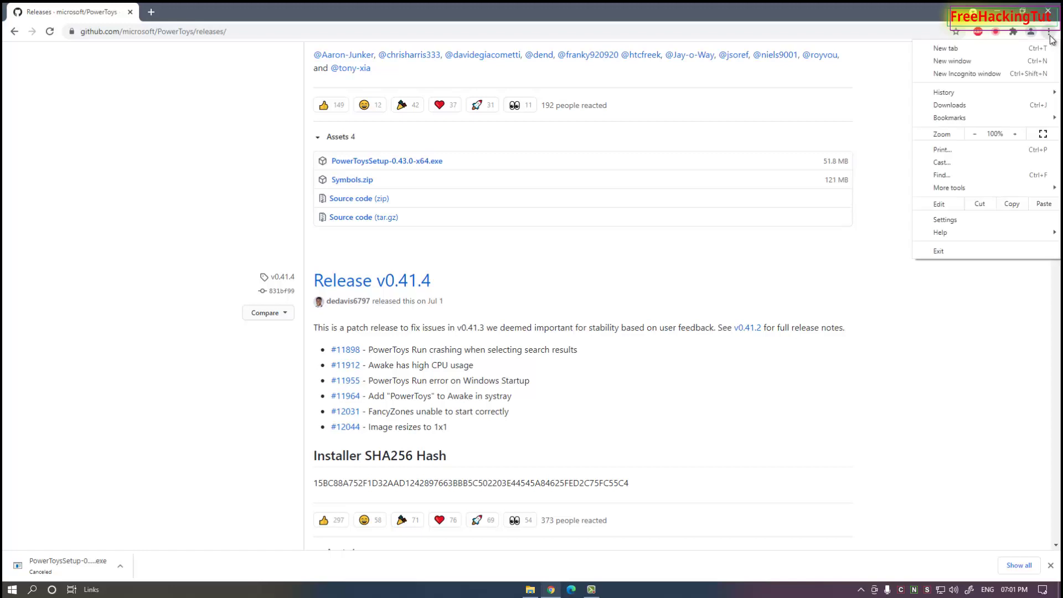
click(986, 105)
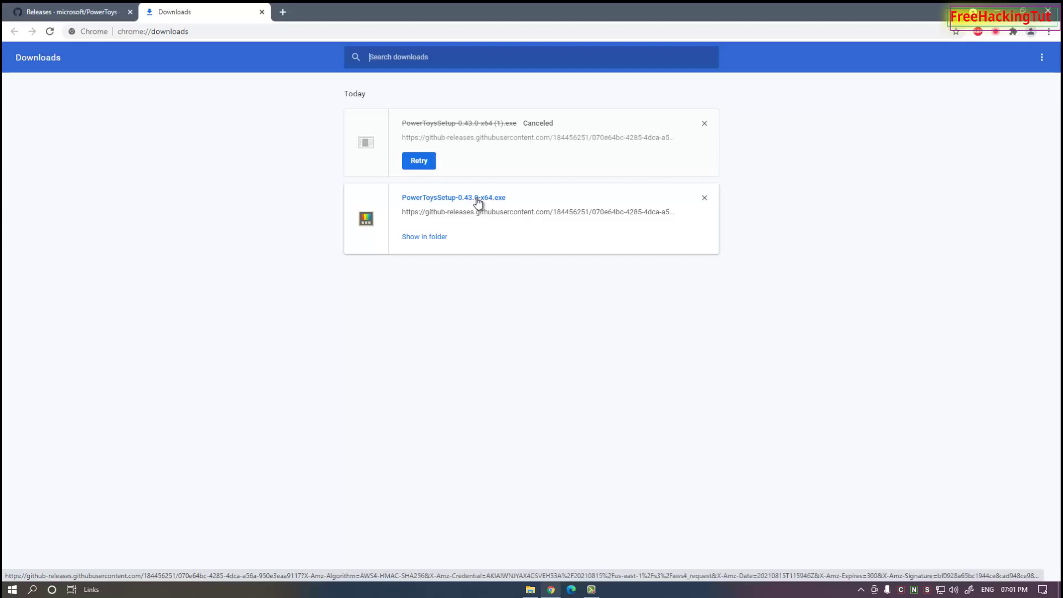
- Close Chrome and open E:\New folder with its seven JPG images in File Explorer
click(1051, 9)
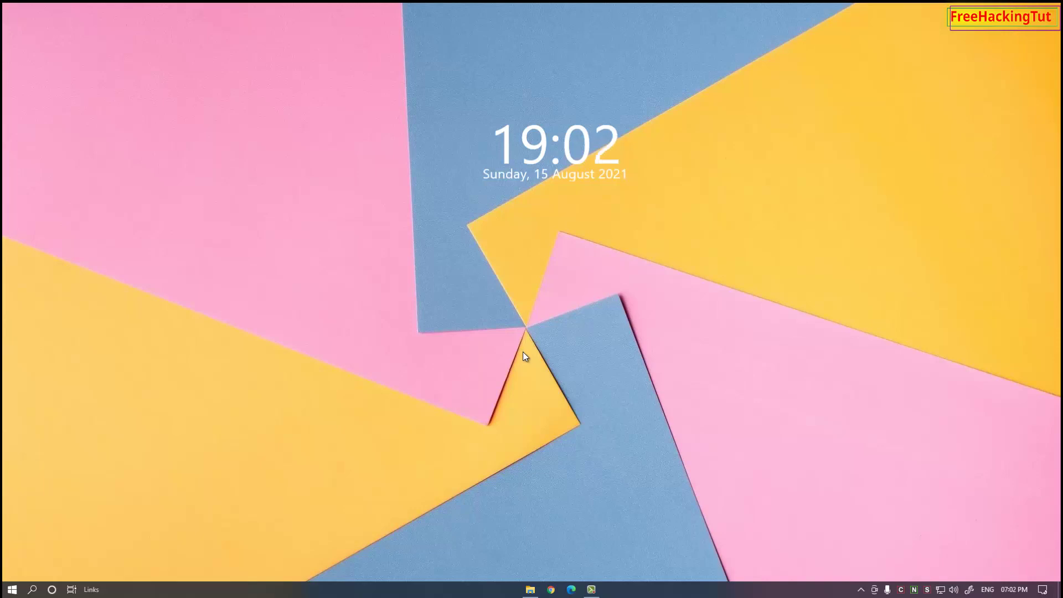
click(530, 590)
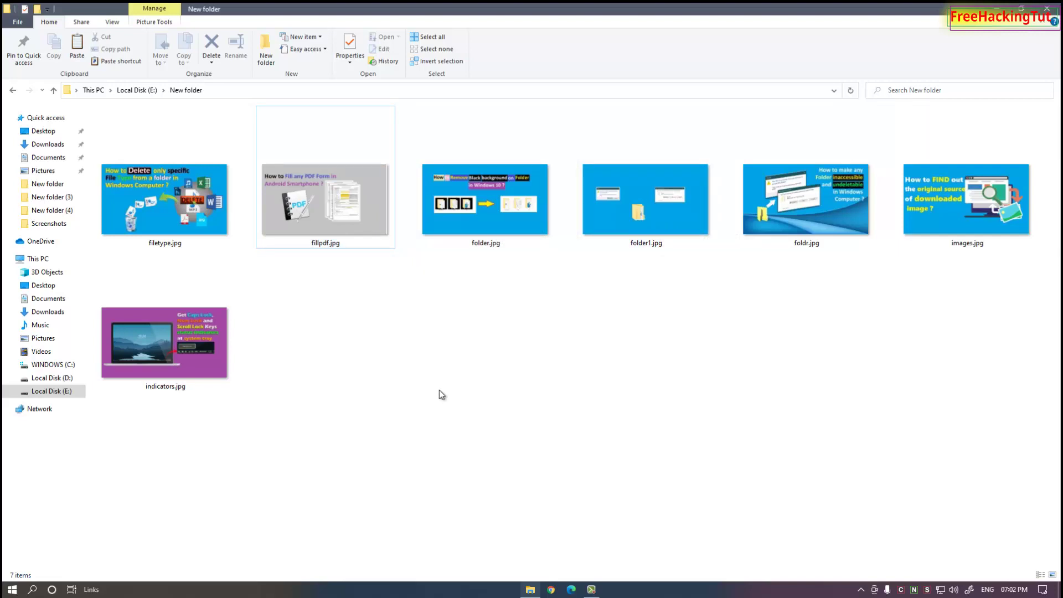
- Resize filetype.jpg with a Custom 1280 × 720 pixel fit, creating filetype (Custom).jpg
click(177, 199)
right_click(178, 199)
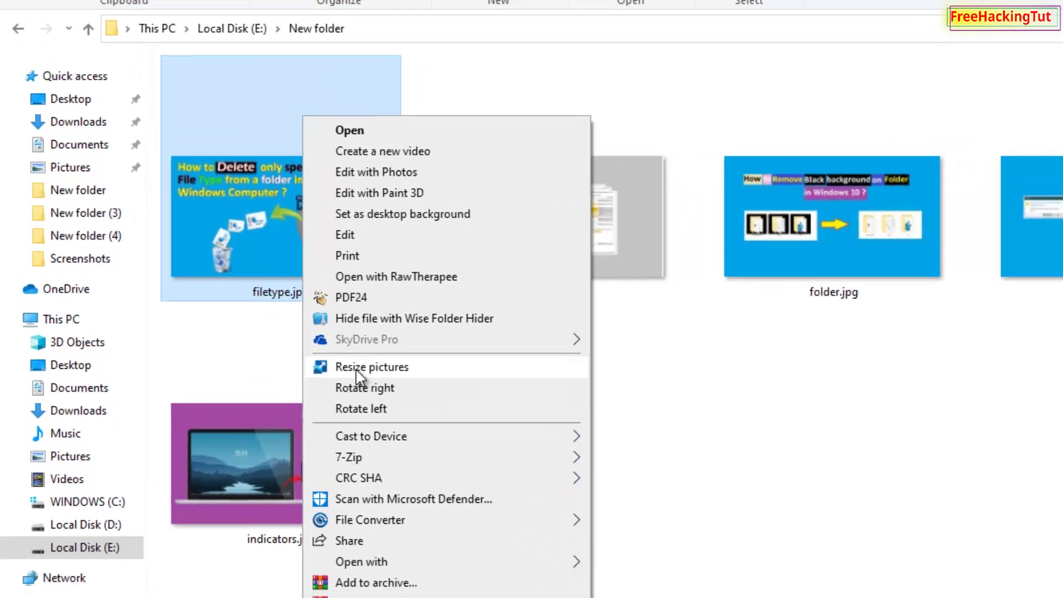
click(426, 397)
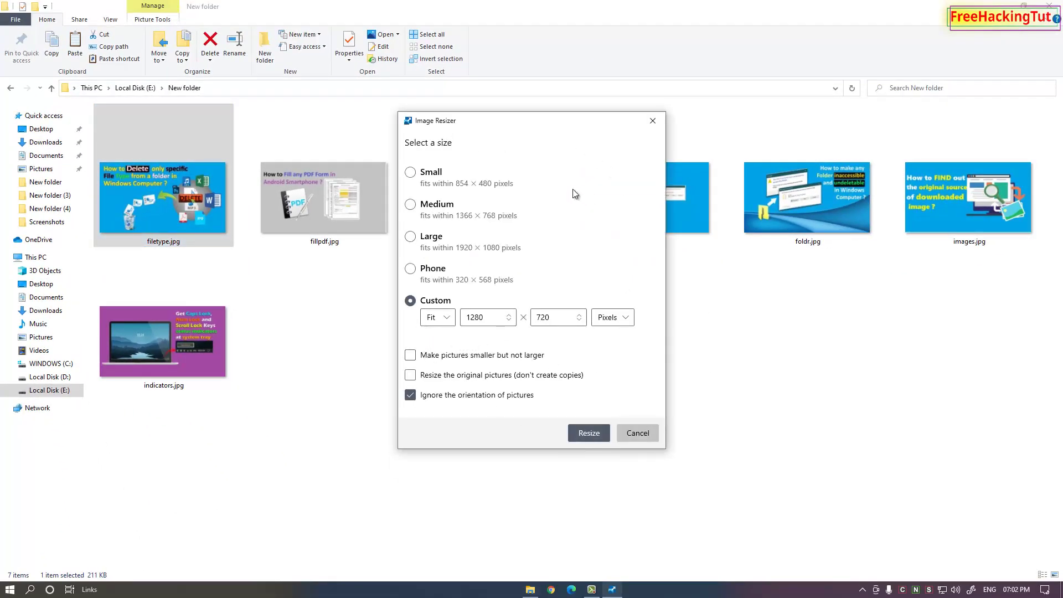
click(410, 173)
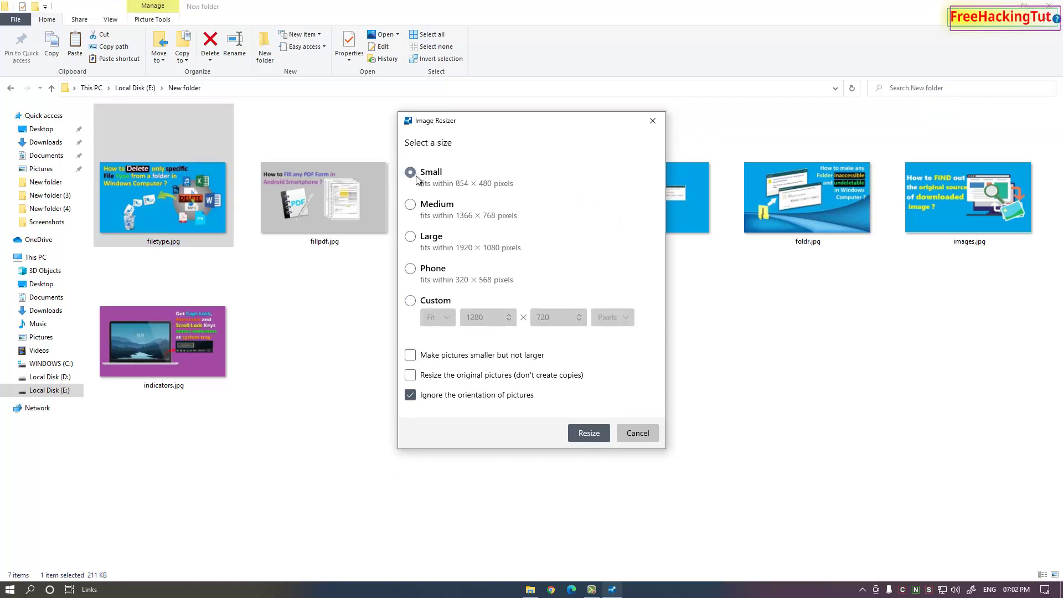
click(410, 205)
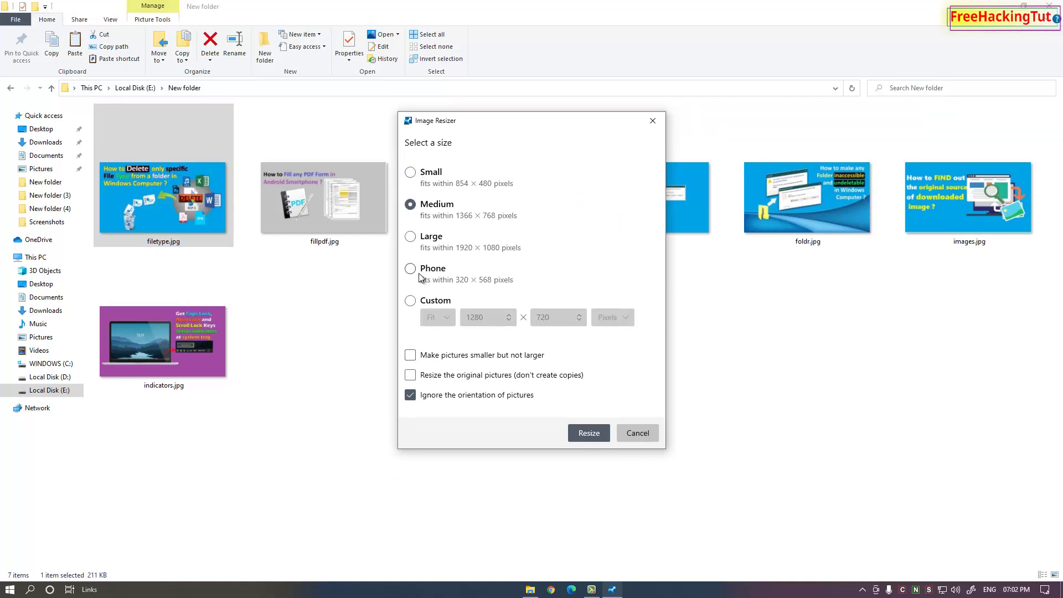
click(415, 303)
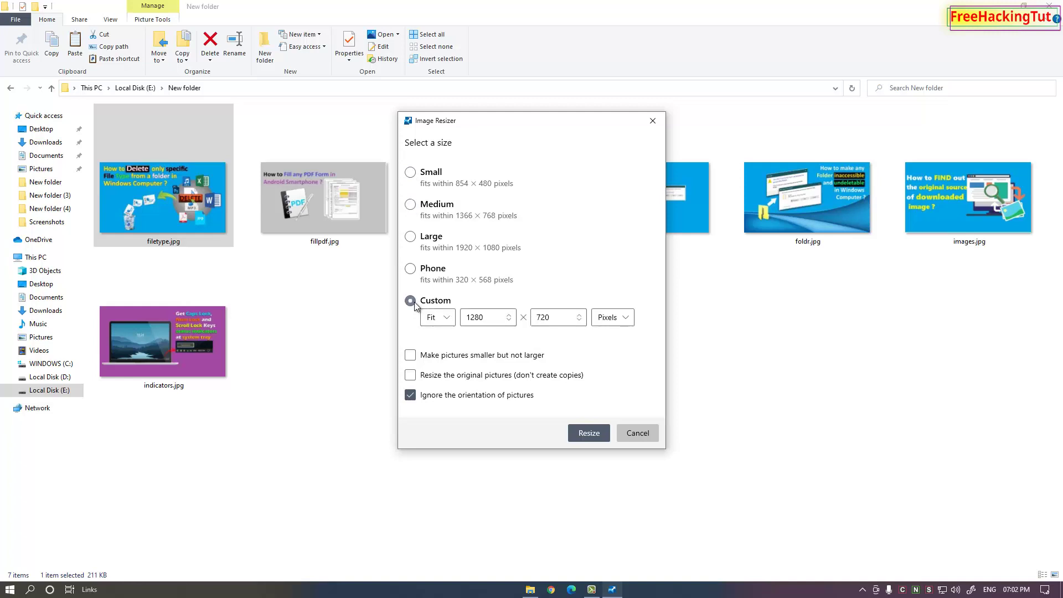
click(492, 319)
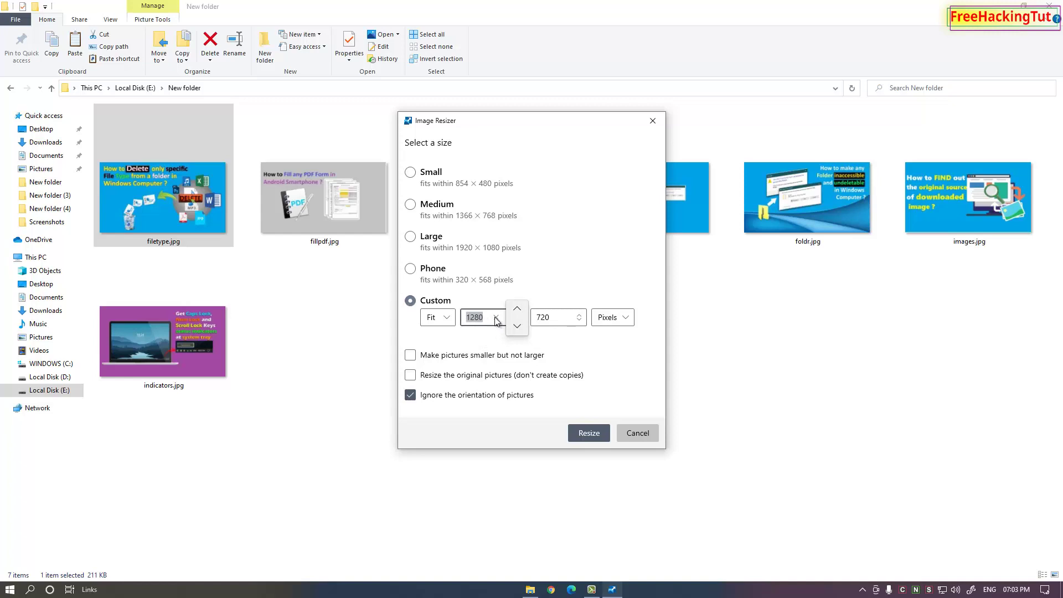
key(BackSpace)
click(561, 324)
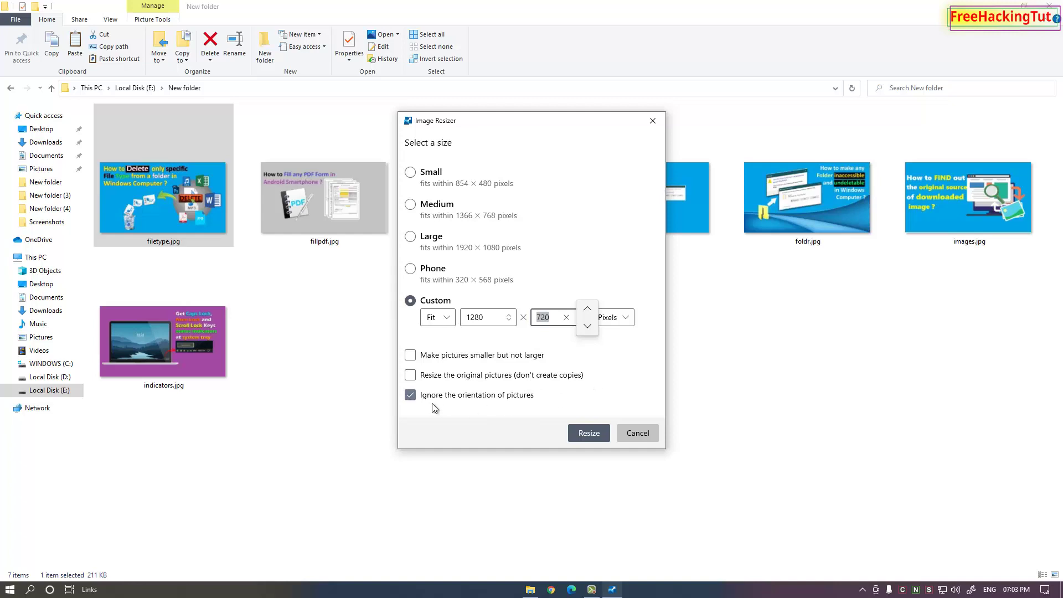
click(590, 435)
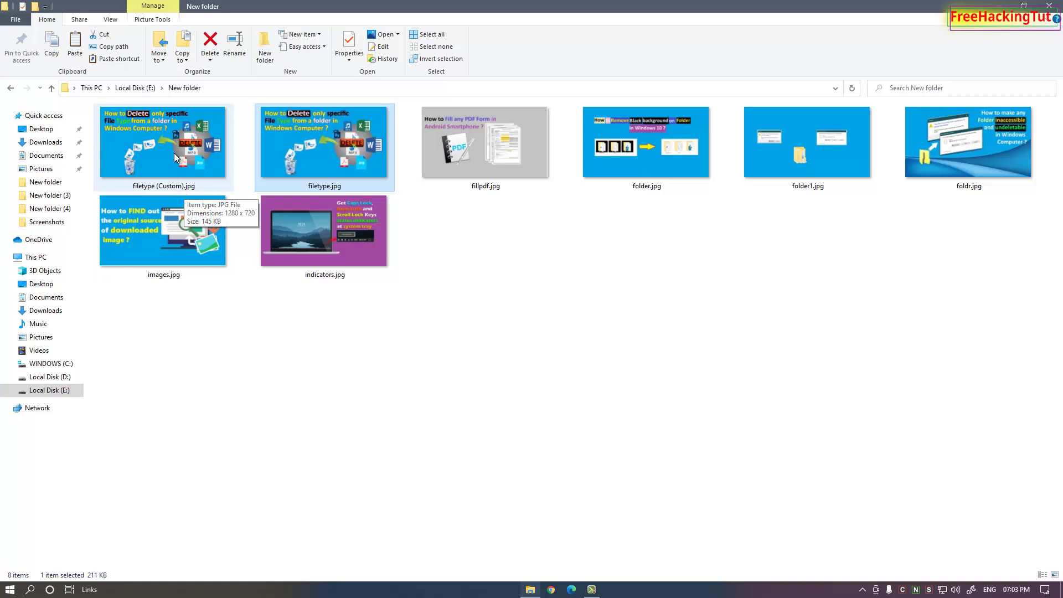
click(179, 171)
right_click(178, 171)
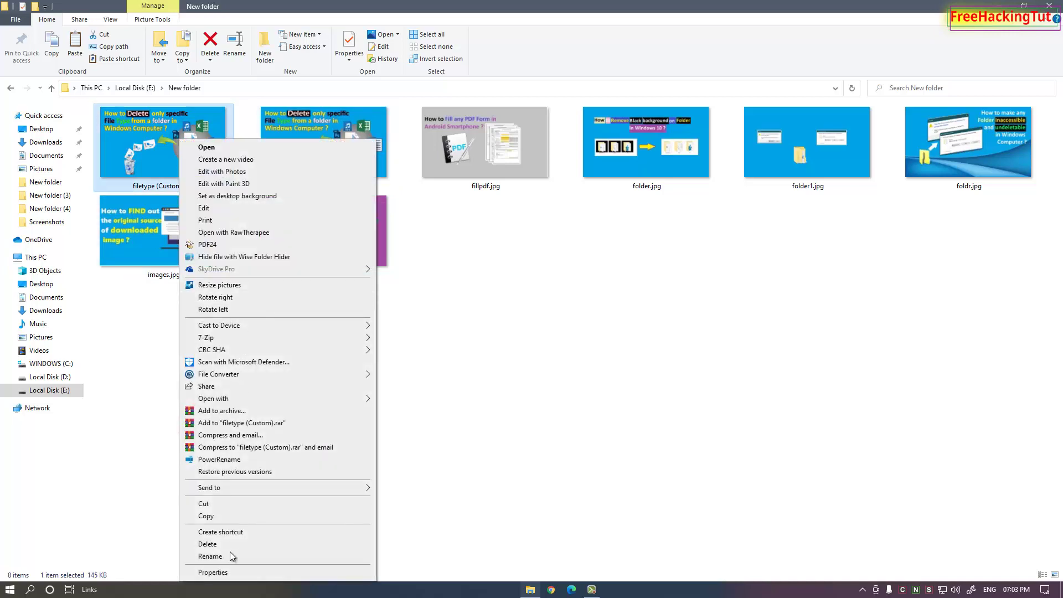
click(213, 572)
click(254, 198)
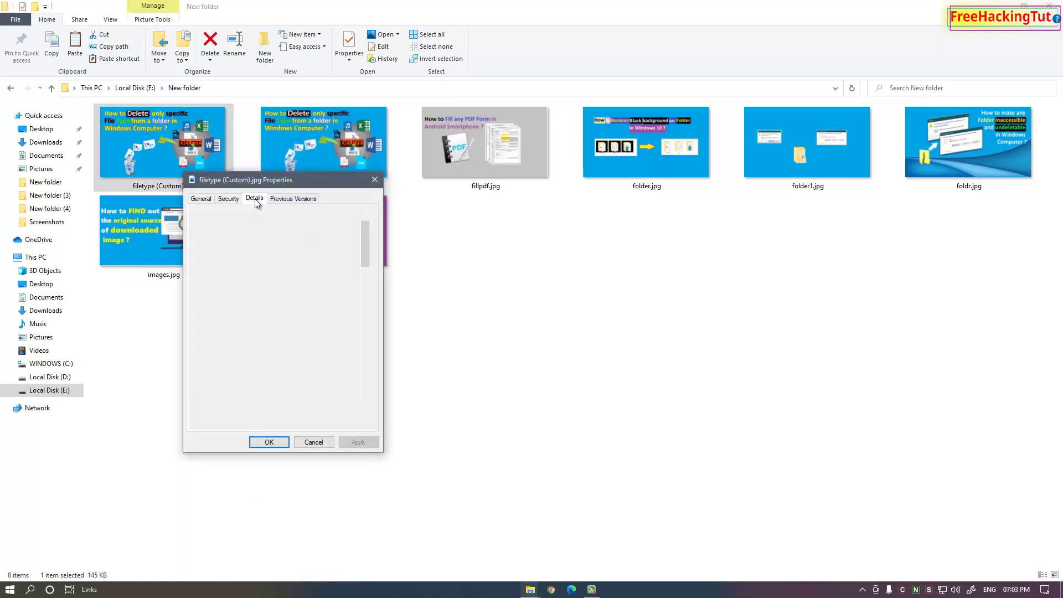
drag(360, 264, 364, 289)
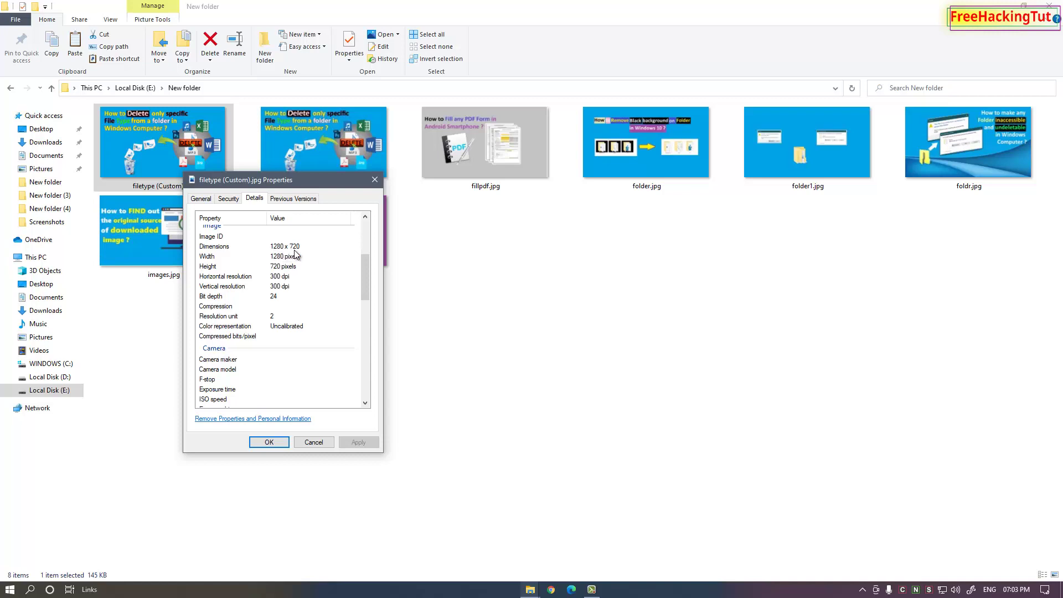
click(373, 180)
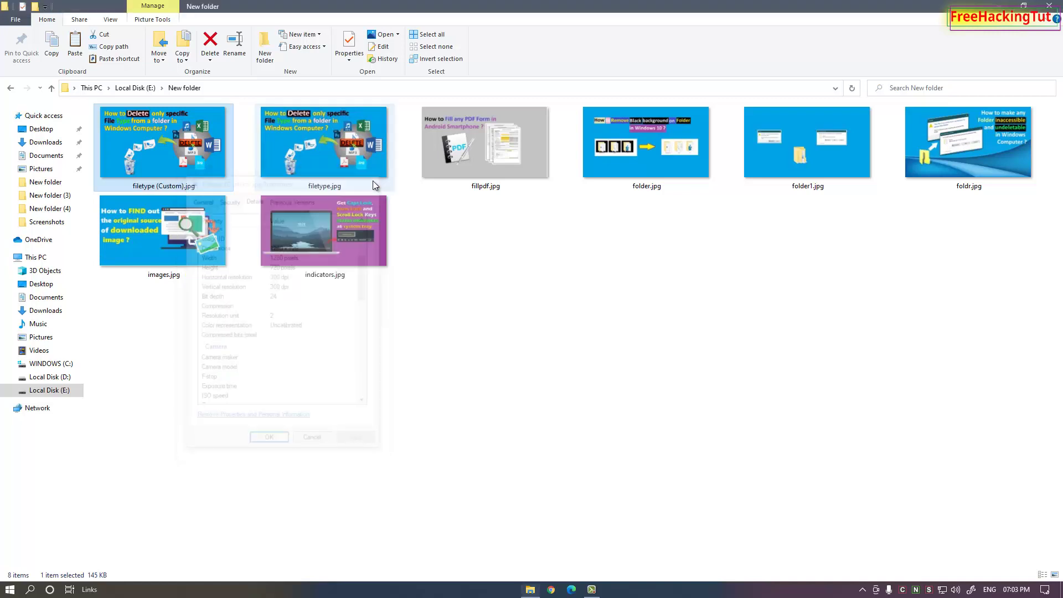
click(329, 164)
right_click(329, 162)
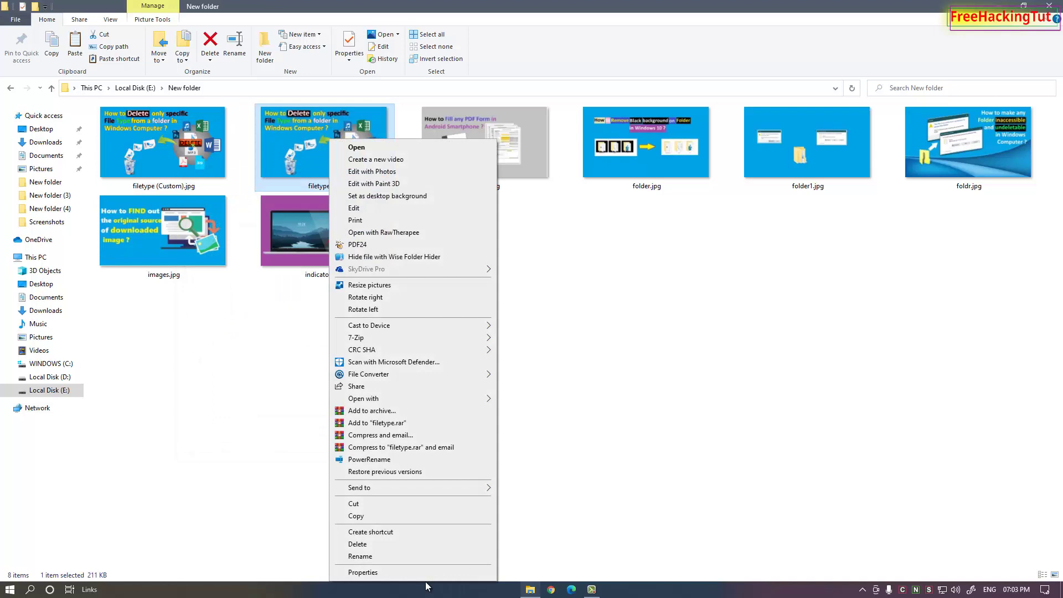
click(388, 569)
click(404, 190)
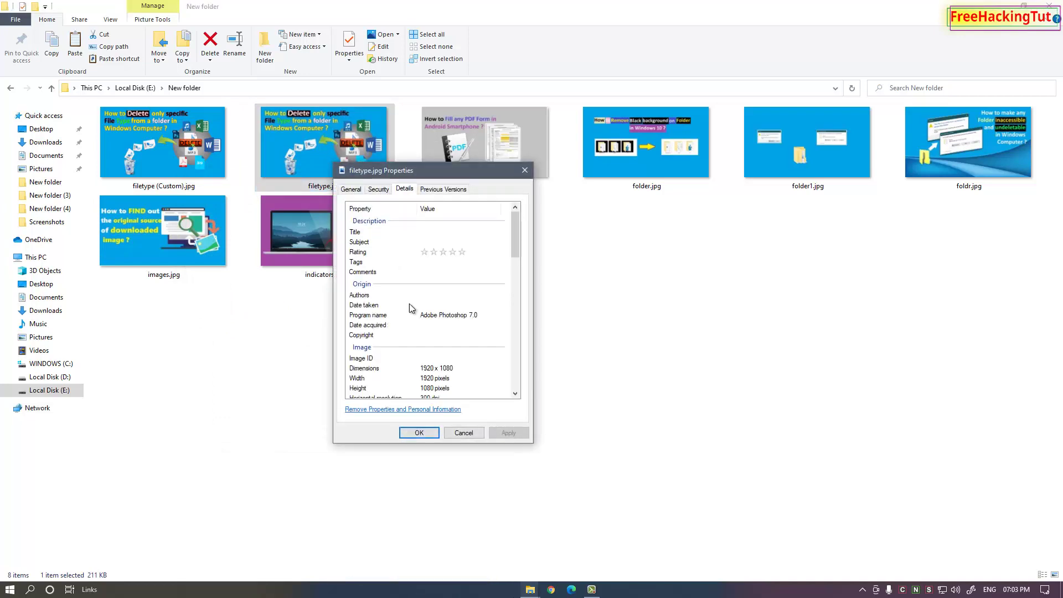
drag(516, 244, 516, 278)
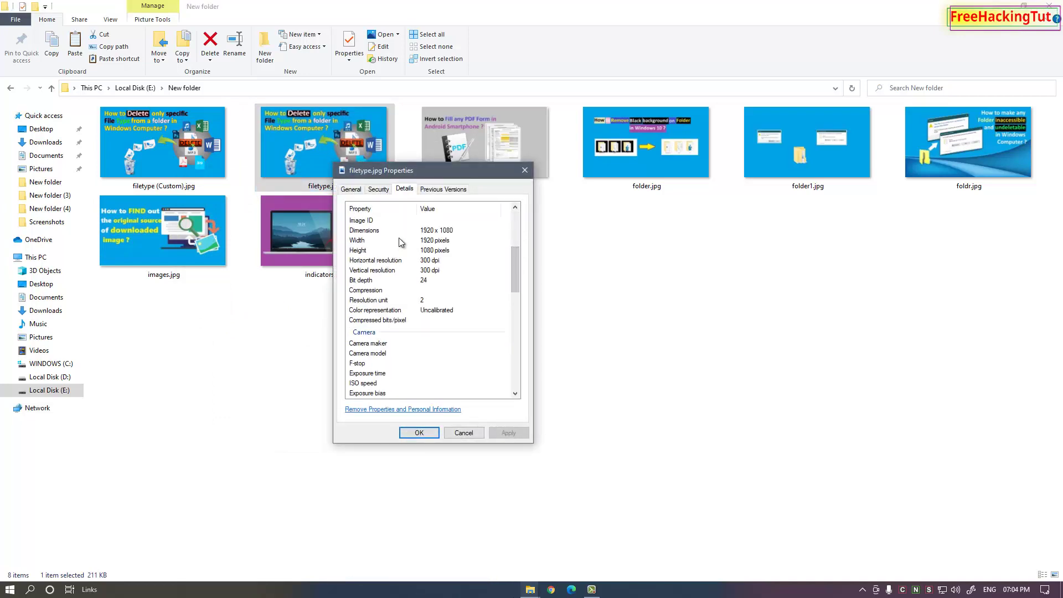
click(434, 230)
click(524, 171)
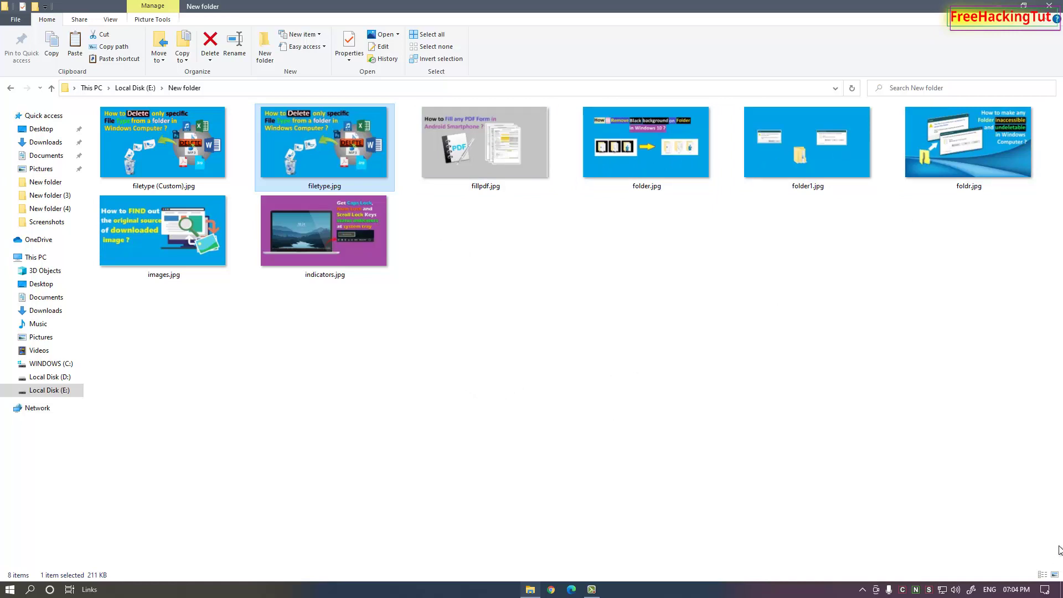
- Select the seven original JPGs and resize them with Custom Fit 1280 × 720 pixels
mouse_move(1060, 526)
mouse_down()
mouse_move(415, 289)
mouse_move(355, 219)
mouse_move(331, 138)
mouse_up()
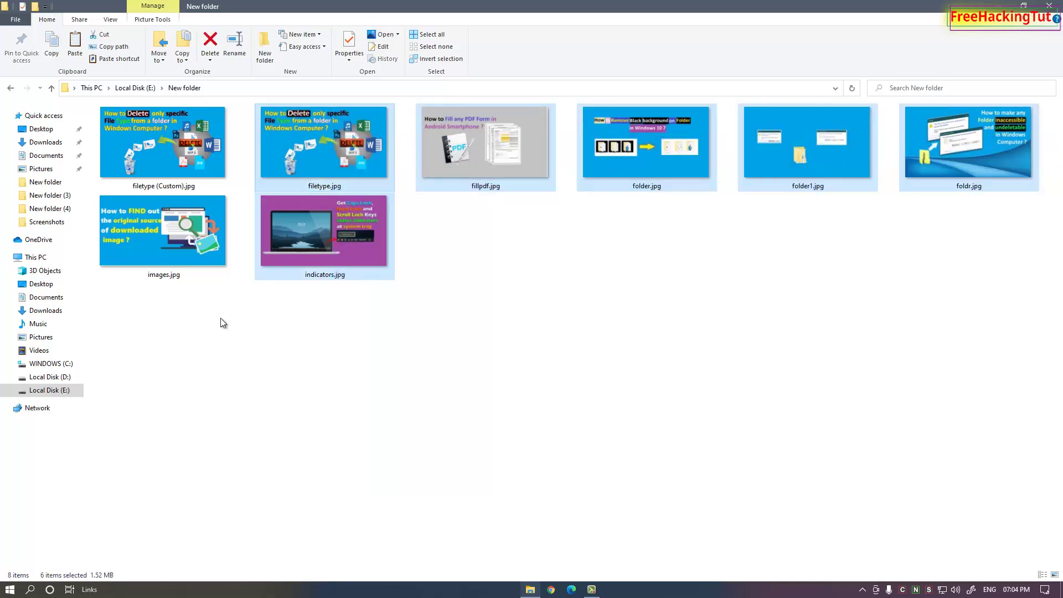
right_click(317, 222)
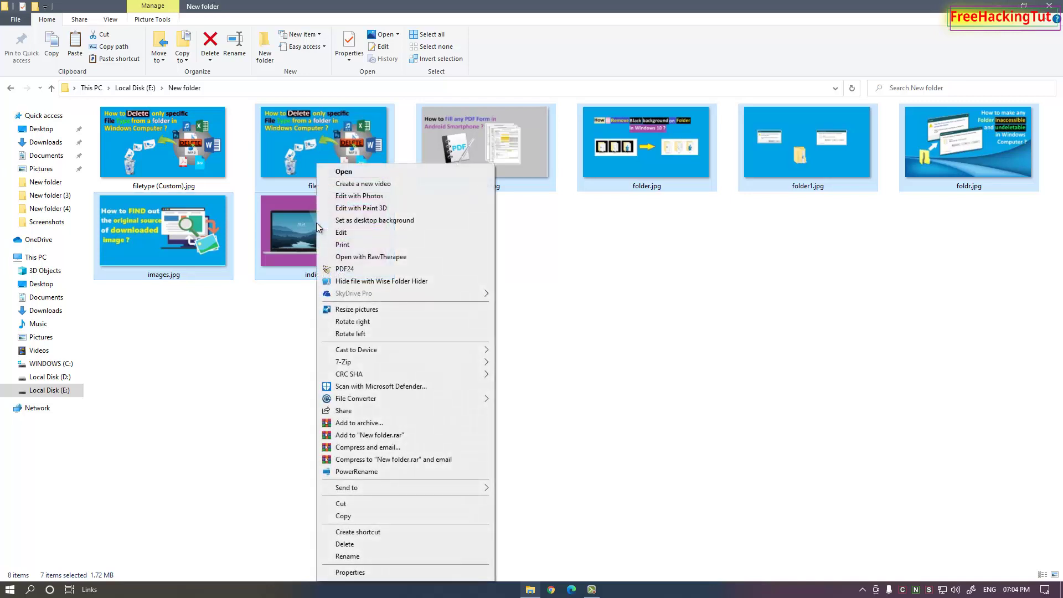
click(385, 310)
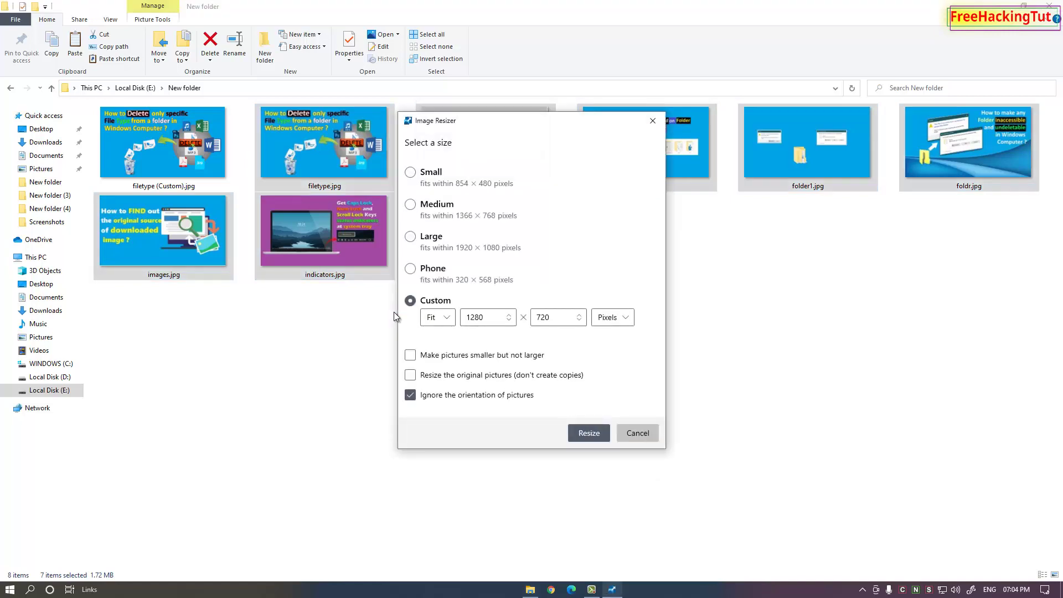
click(488, 318)
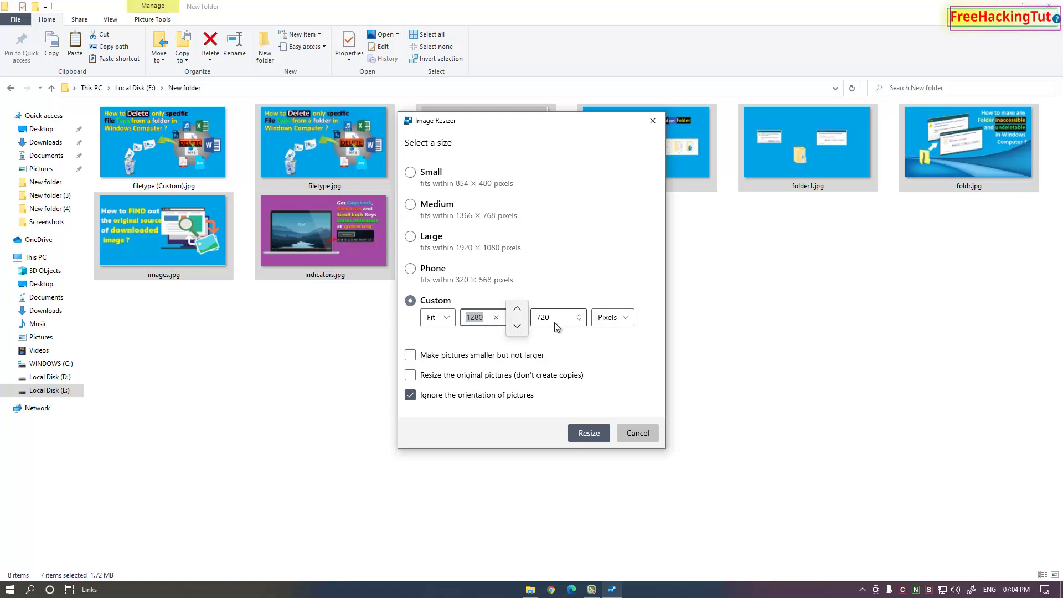
click(540, 319)
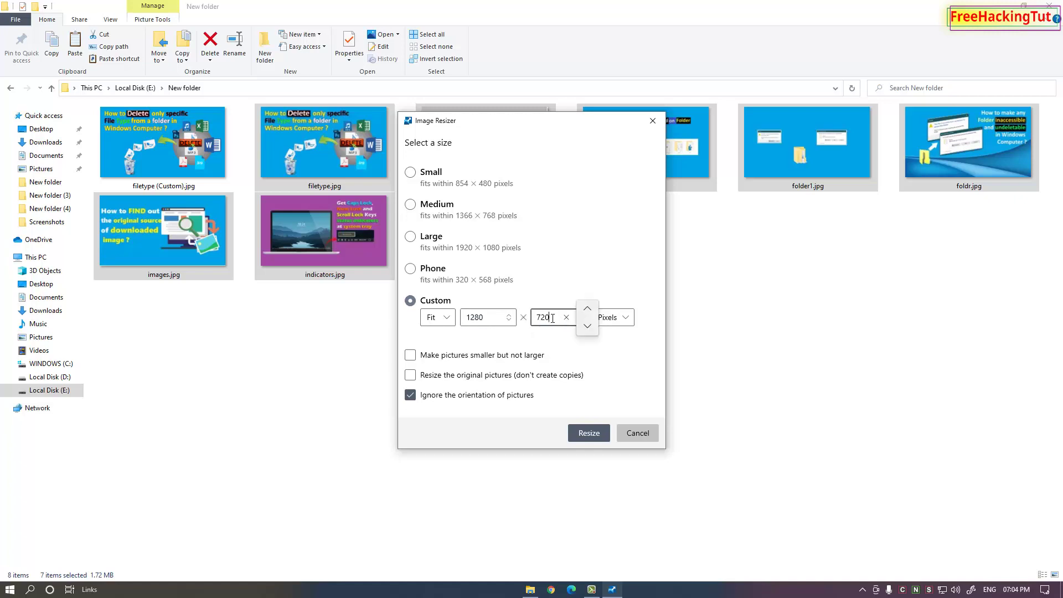
click(588, 434)
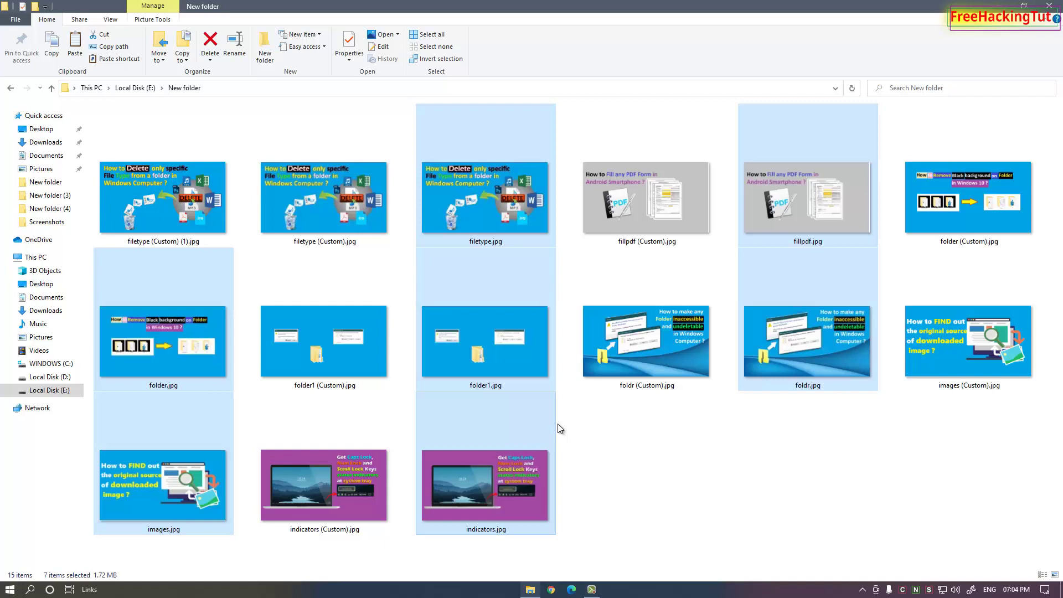
click(621, 444)
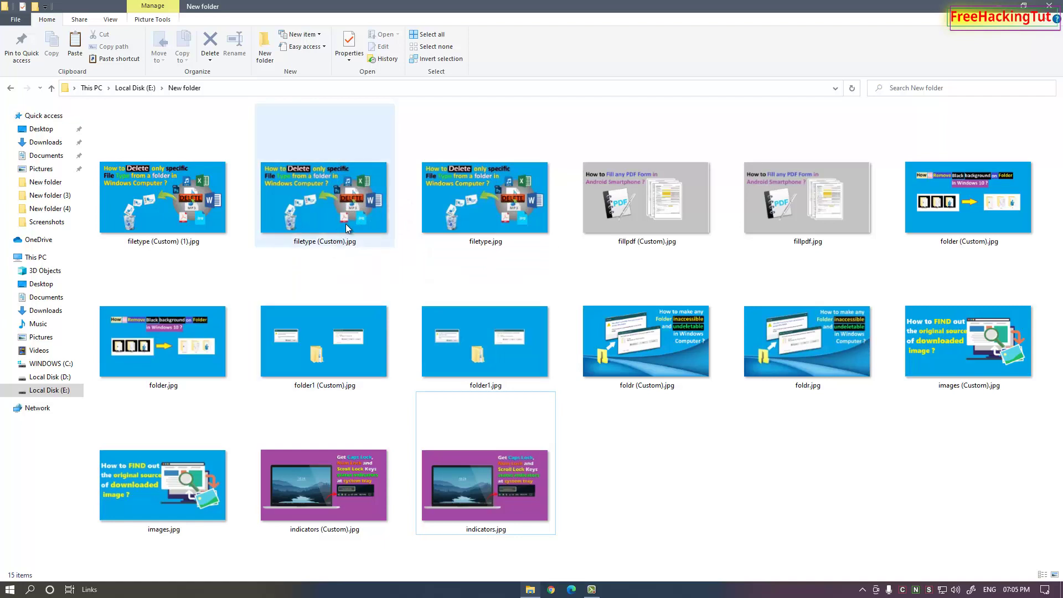
mouse_move(346, 220)
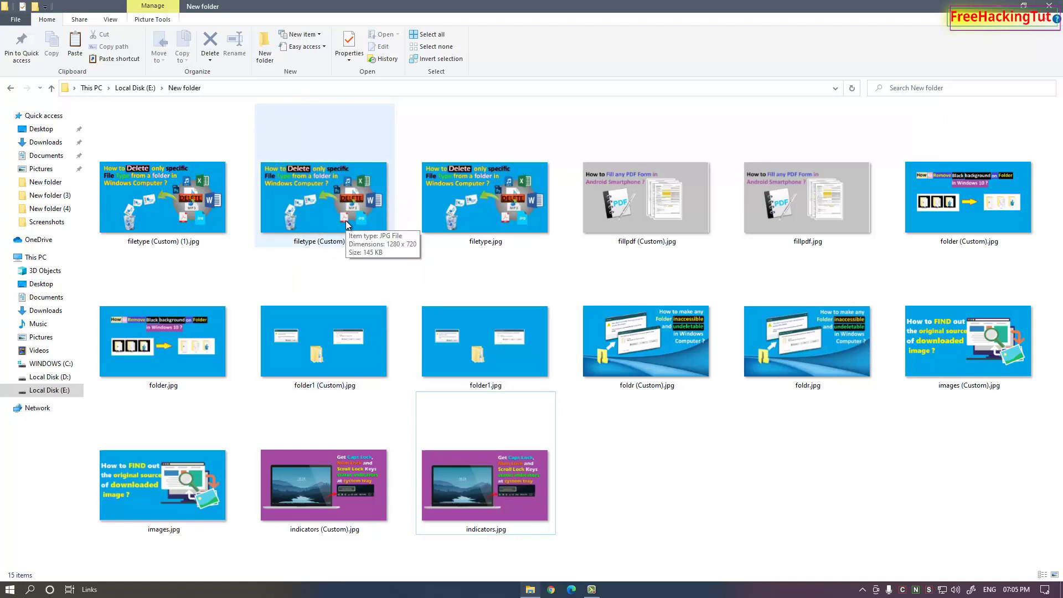
mouse_move(473, 222)
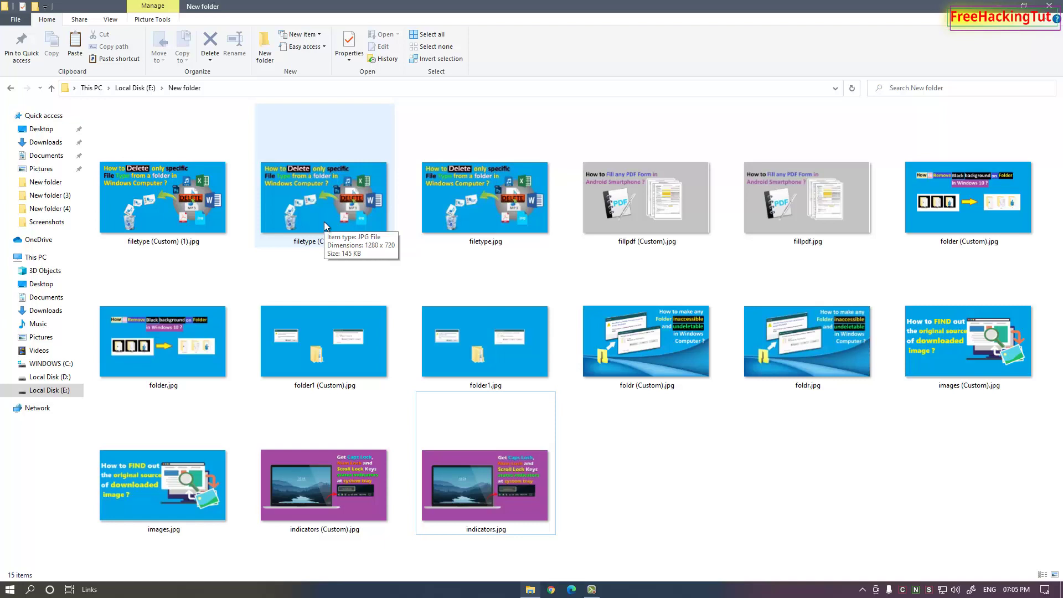
right_click(641, 370)
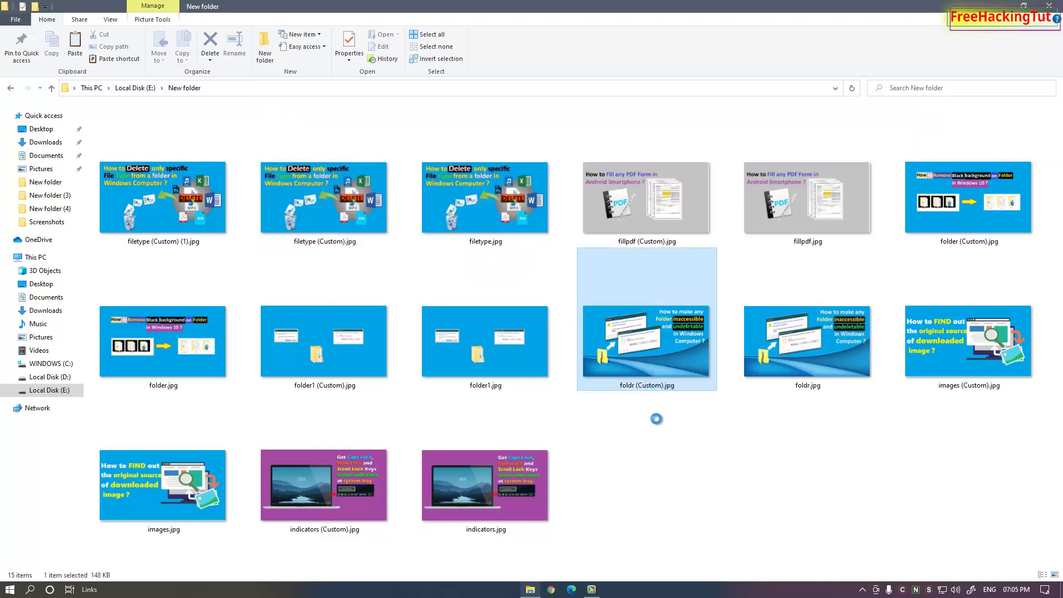
click(673, 573)
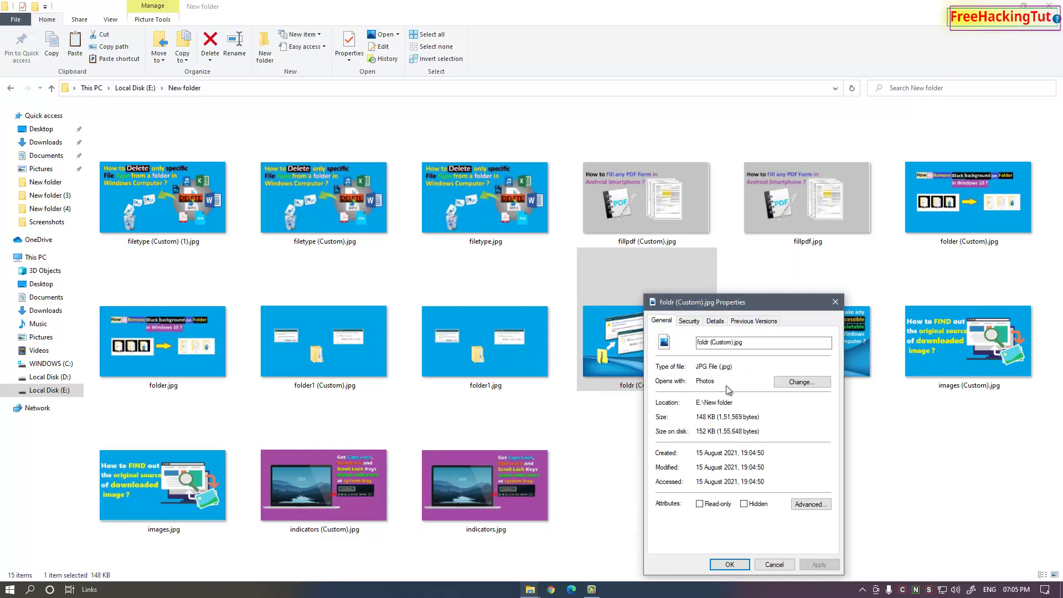
click(714, 321)
drag(738, 306, 701, 179)
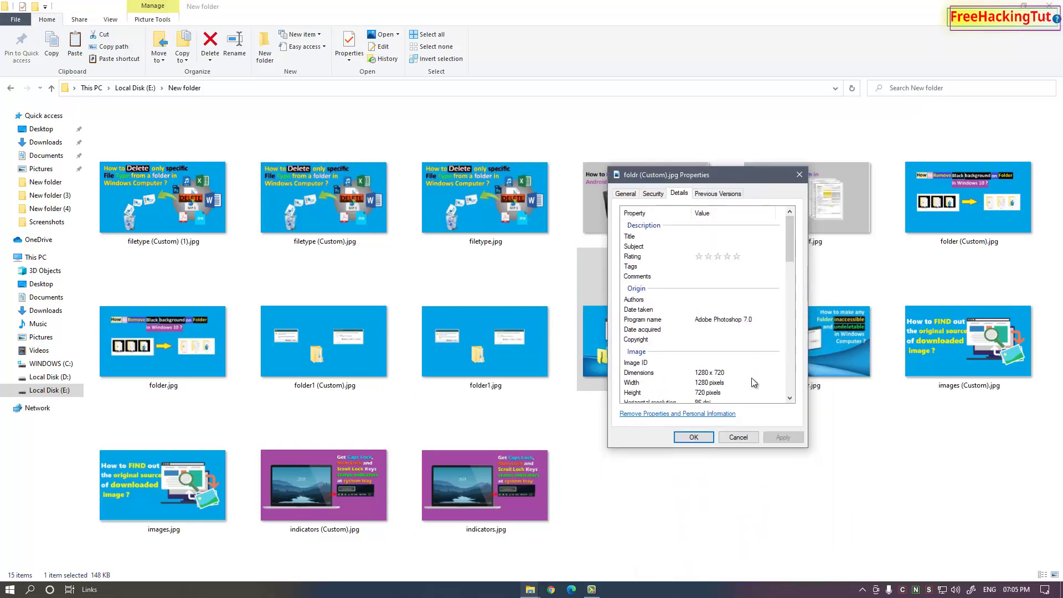
click(799, 175)
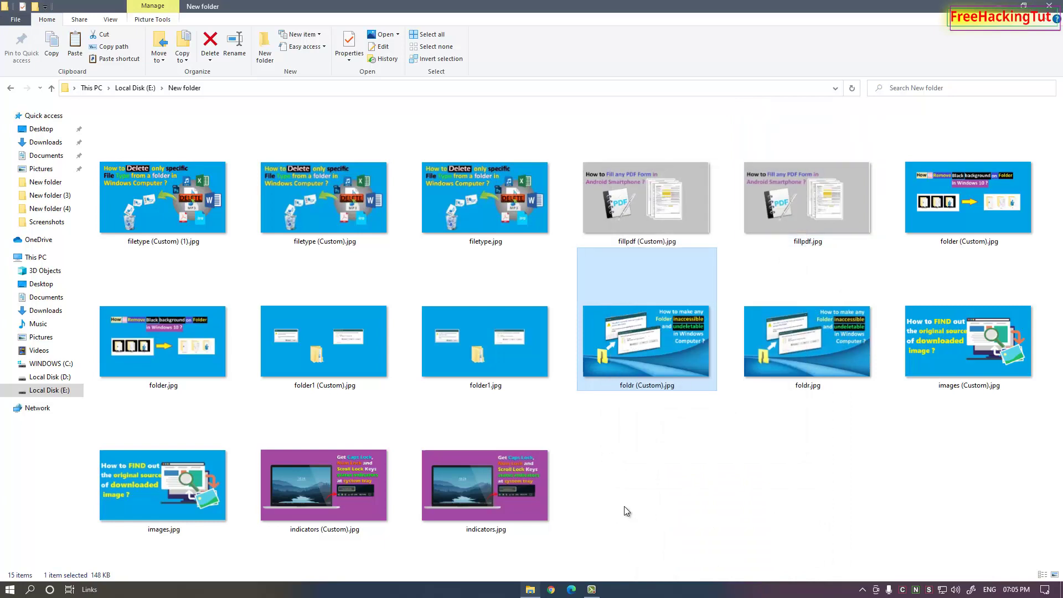